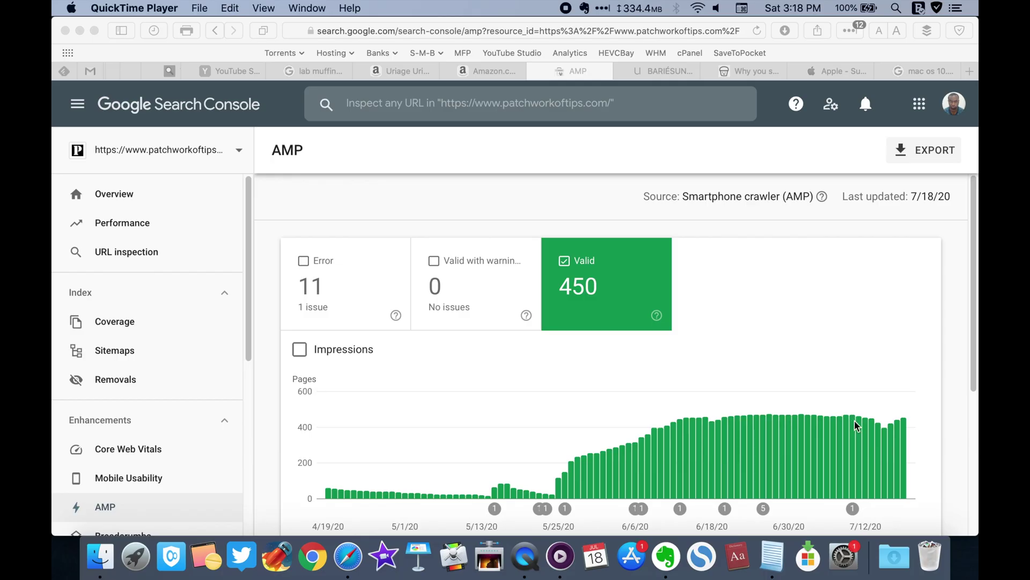
# Open the full AMP report, showing 11 error pages and 450 valid pages.
pyautogui.click(856, 425)
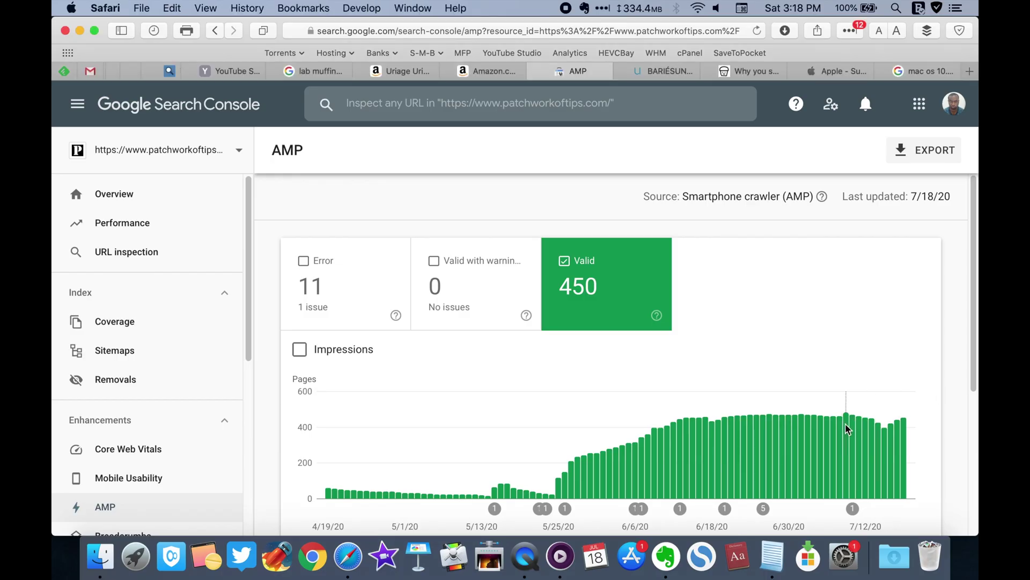
pyautogui.moveTo(868, 428)
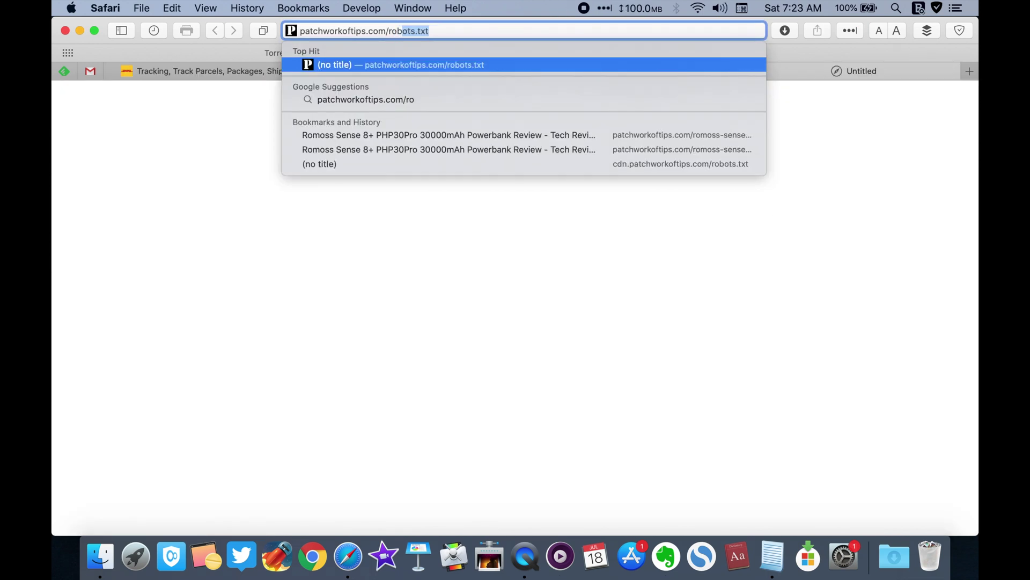
# Load patchworkoftips.com/robots.txt to check its user-agent rules and sitemap entry.
pyautogui.press('Return')
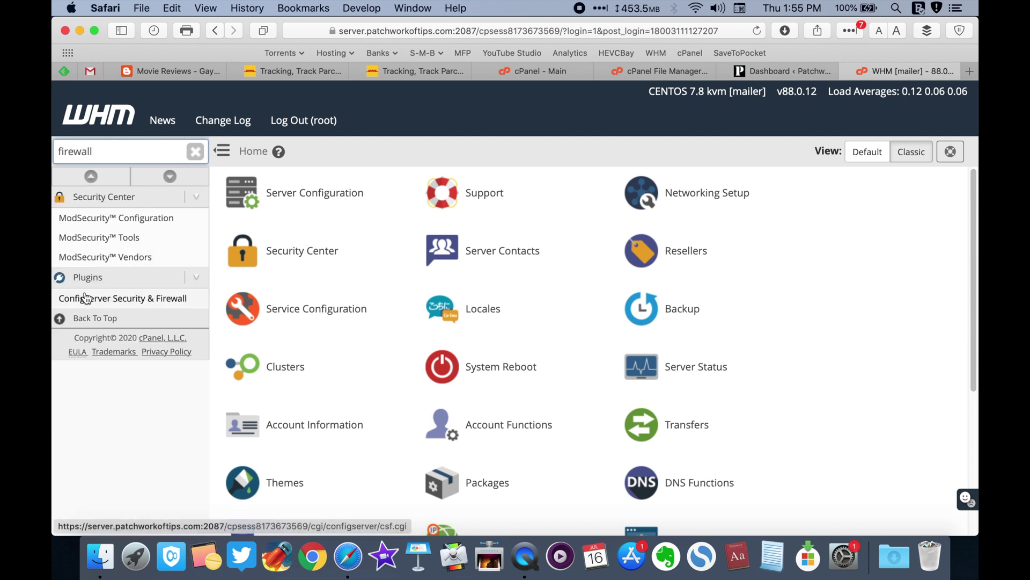
# Open /etc/csf/csf.rignore for editing from ConfigServer Security & Firewall's lfd ignore files.
pyautogui.click(131, 300)
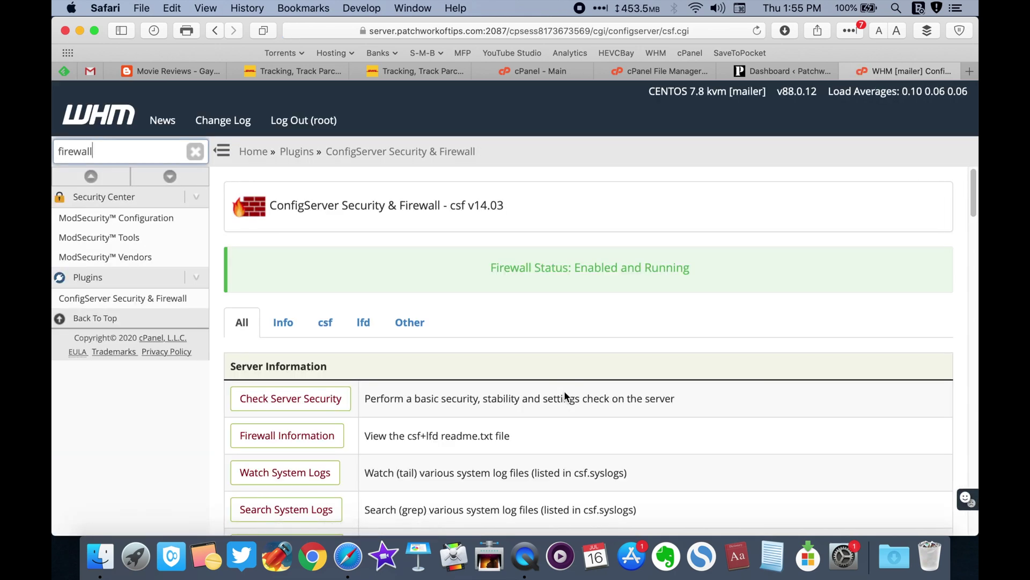
pyautogui.scroll(-20, 564, 392)
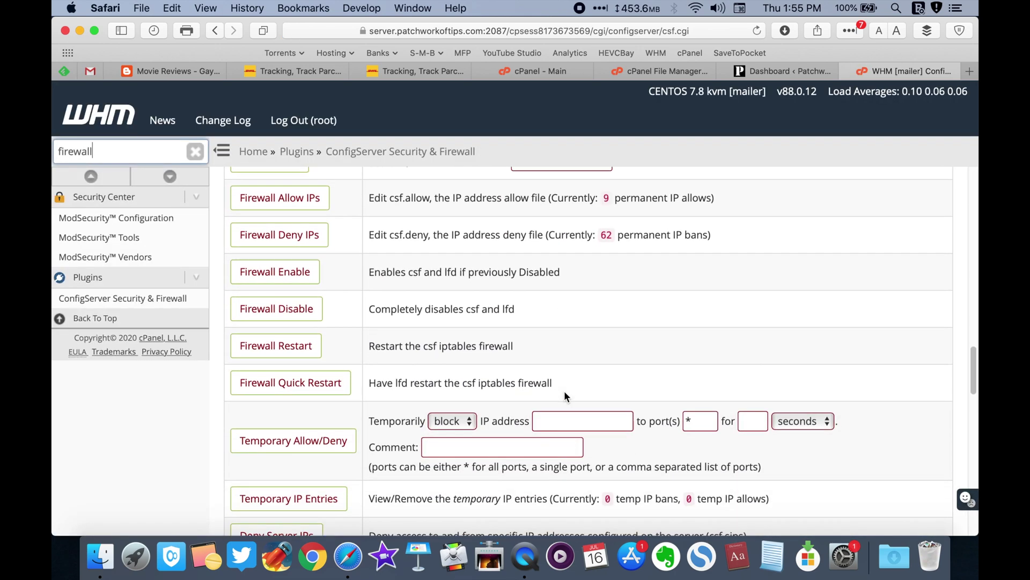
pyautogui.scroll(-10, 565, 390)
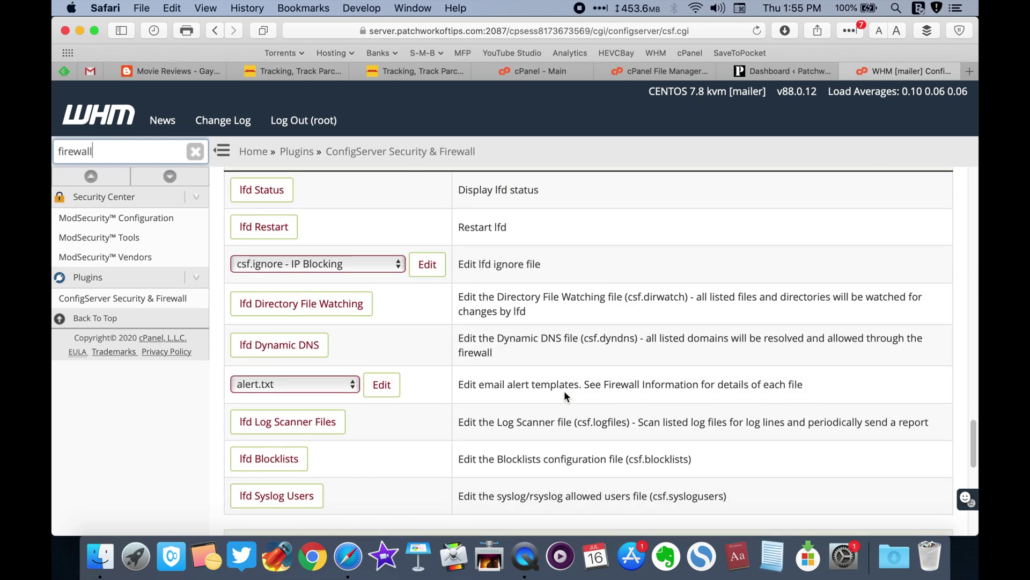
pyautogui.click(324, 263)
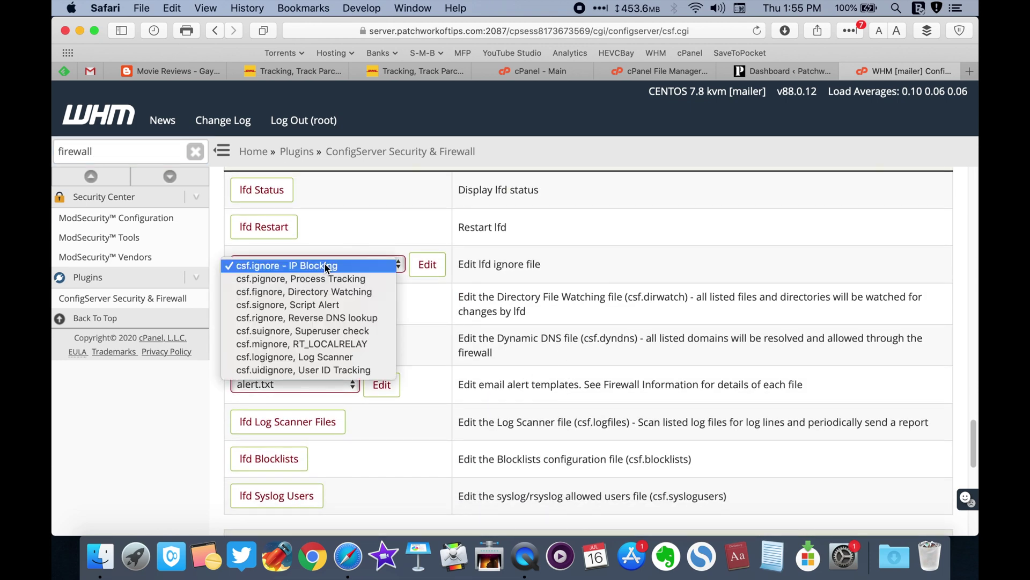
pyautogui.click(322, 317)
pyautogui.click(429, 268)
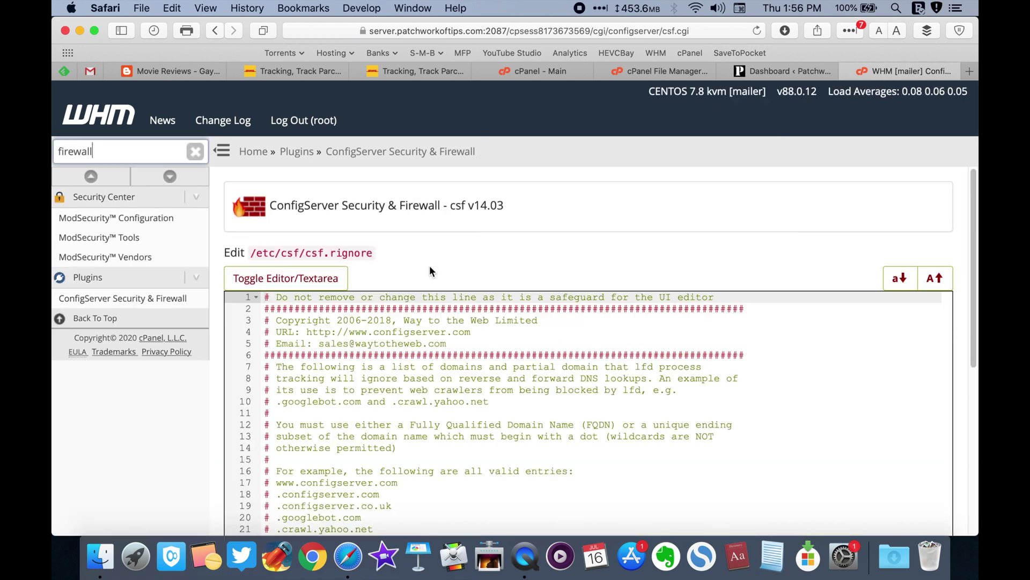
# Review the crawler domains in csf.rignore unchanged and return to the main firewall page.
pyautogui.scroll(-5, 675, 402)
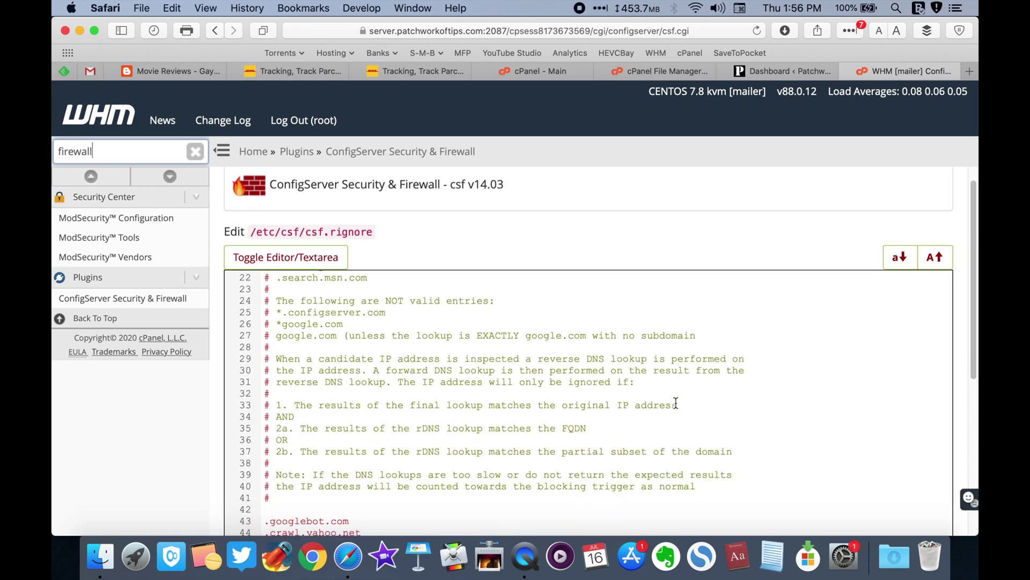
pyautogui.scroll(-5, 676, 402)
pyautogui.scroll(10, 676, 403)
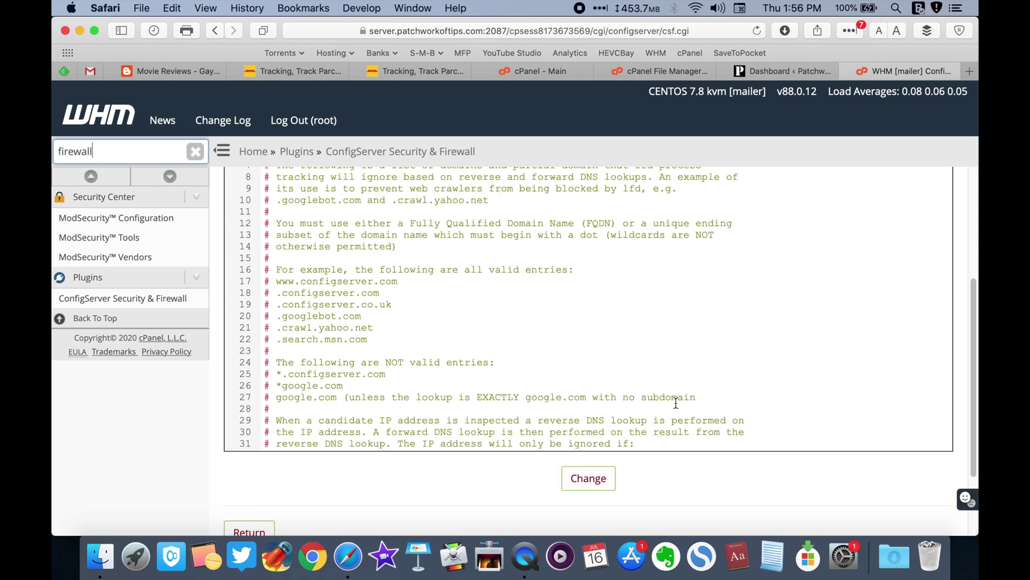
pyautogui.scroll(3, 676, 402)
pyautogui.scroll(-5, 676, 403)
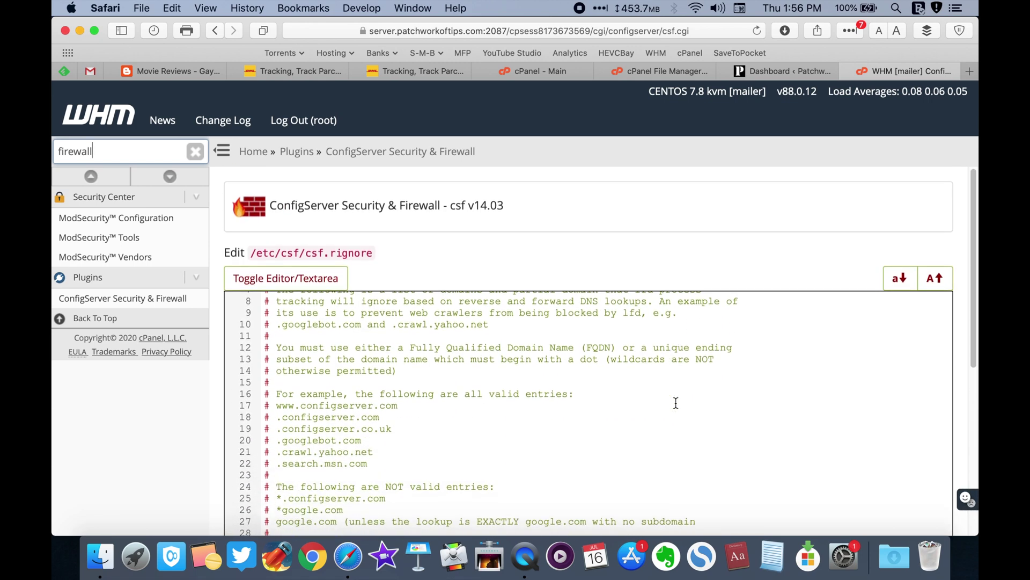
pyautogui.scroll(-10, 676, 402)
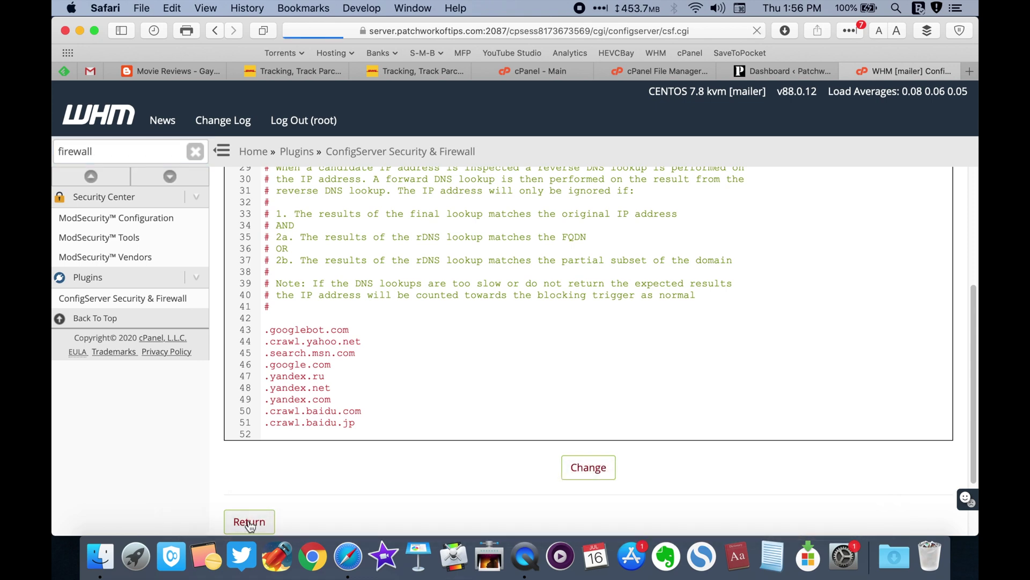
pyautogui.click(250, 522)
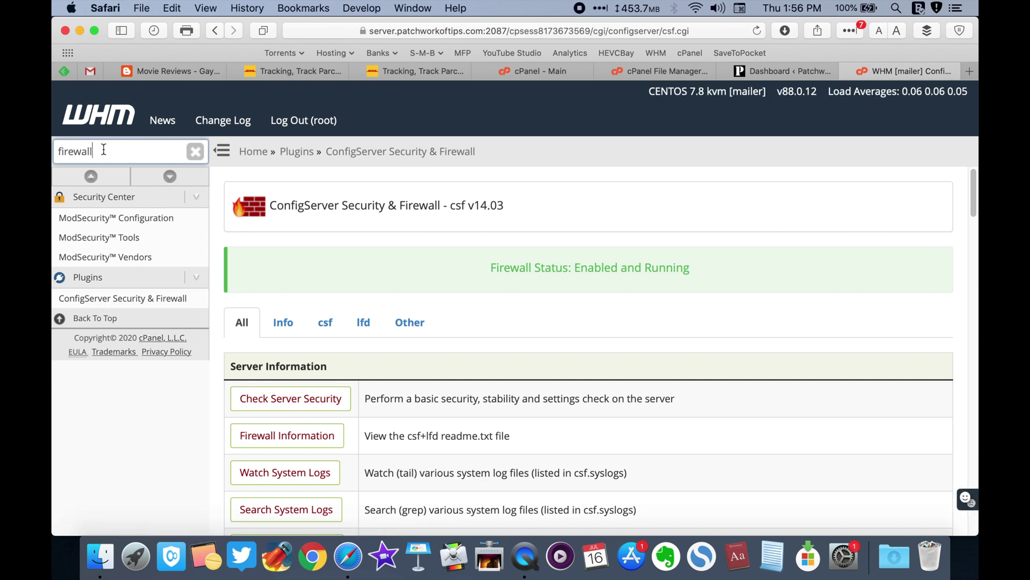
# Search the WHM sidebar for 'configserve' and open ConfigServer ModSec Control.
pyautogui.moveTo(103, 150); pyautogui.dragTo(53, 135)
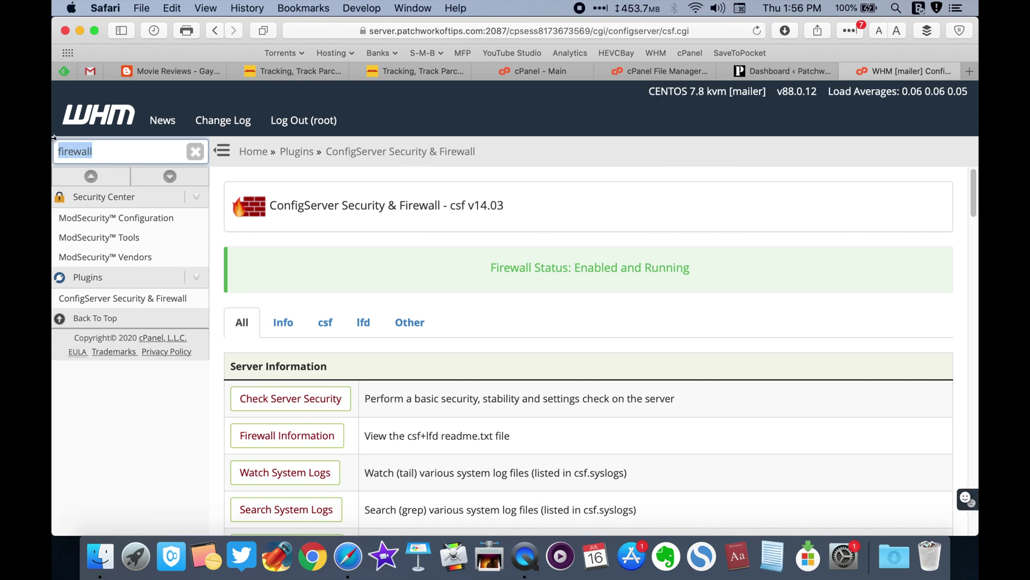
pyautogui.write('config')
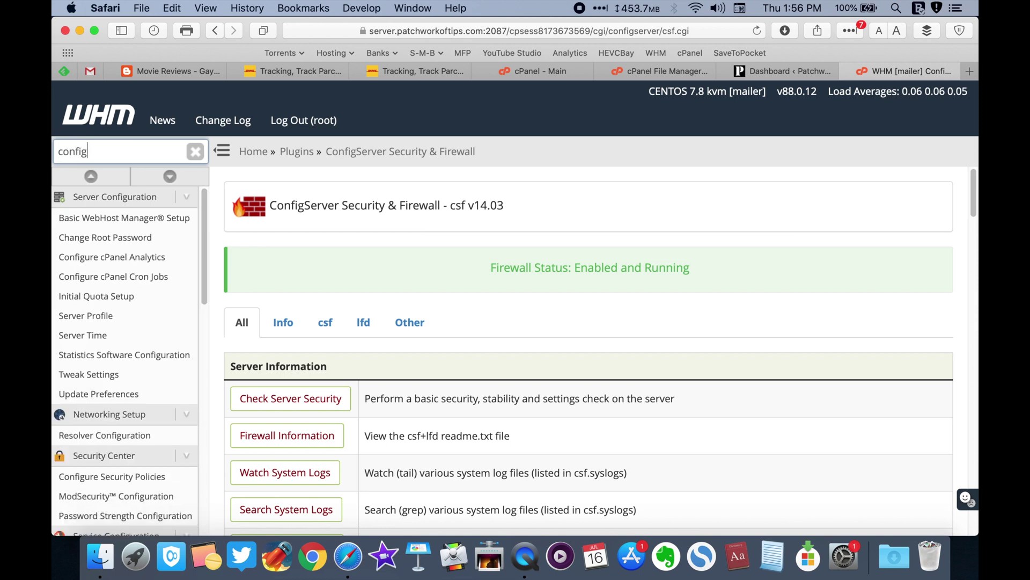
pyautogui.write('server')
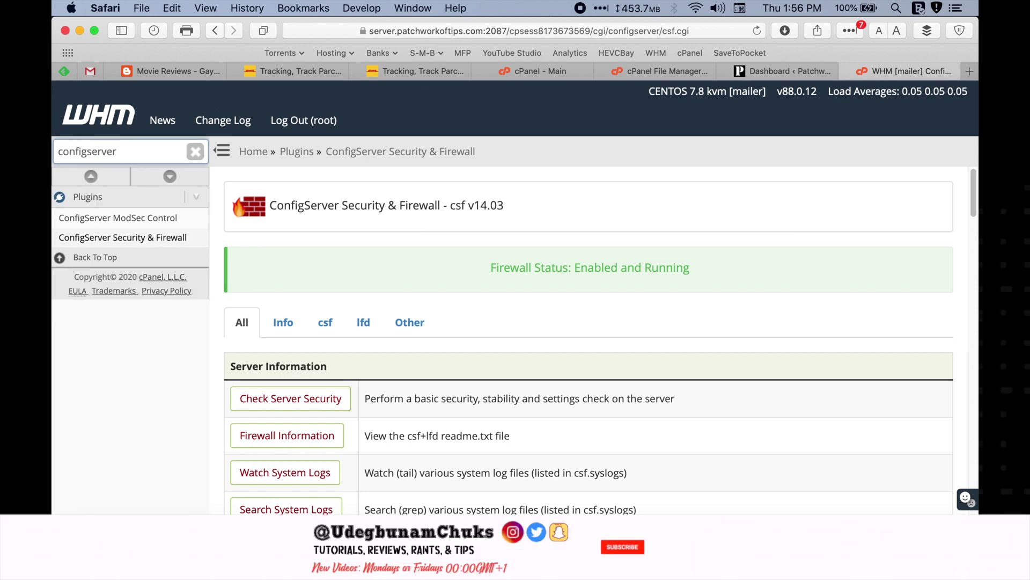
pyautogui.click(129, 217)
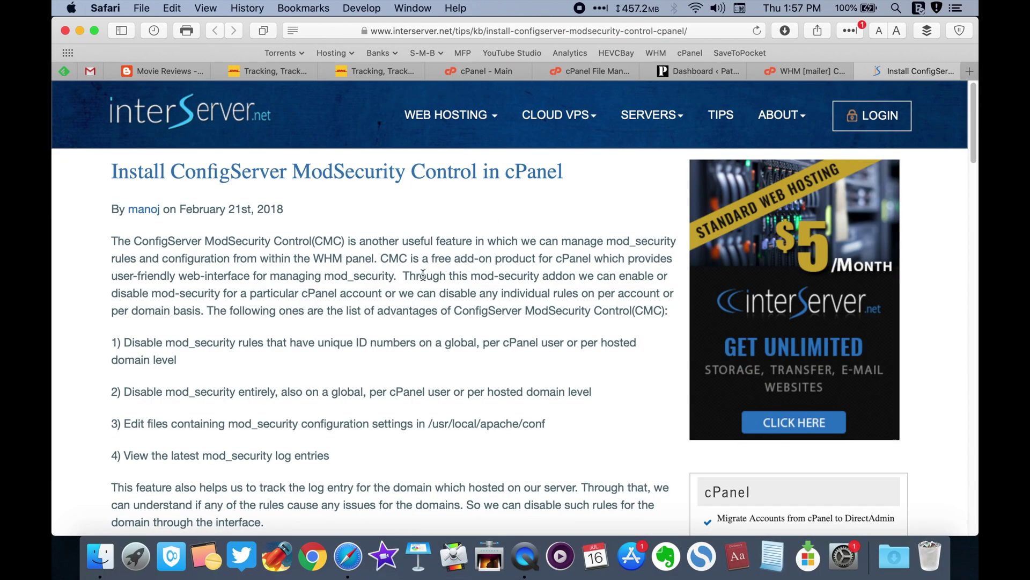
# Read the InterServer install guide to Step-3, then go back to WHM's ModSecurity Control page.
pyautogui.scroll(-15, 483, 253)
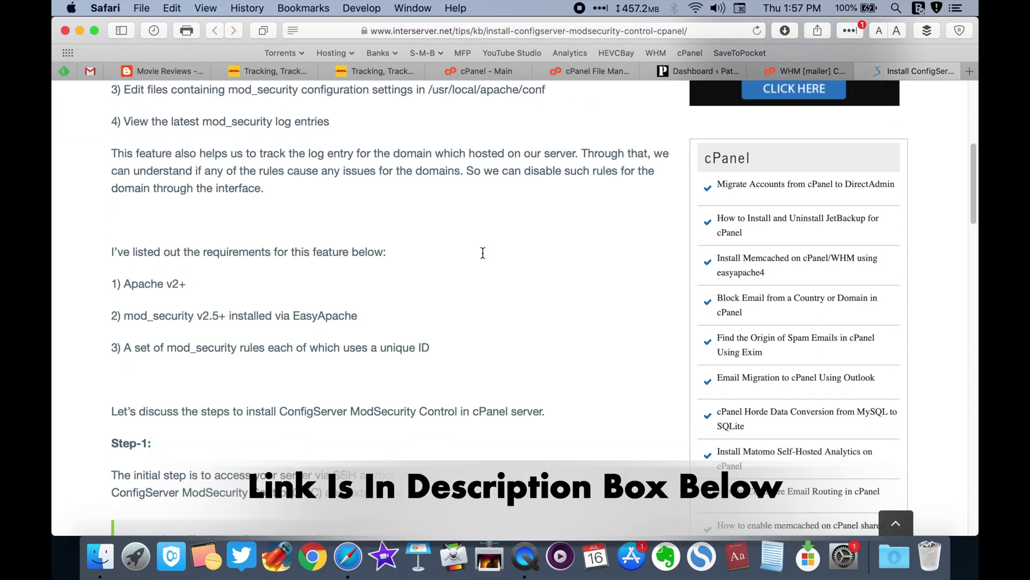
pyautogui.scroll(-13, 483, 253)
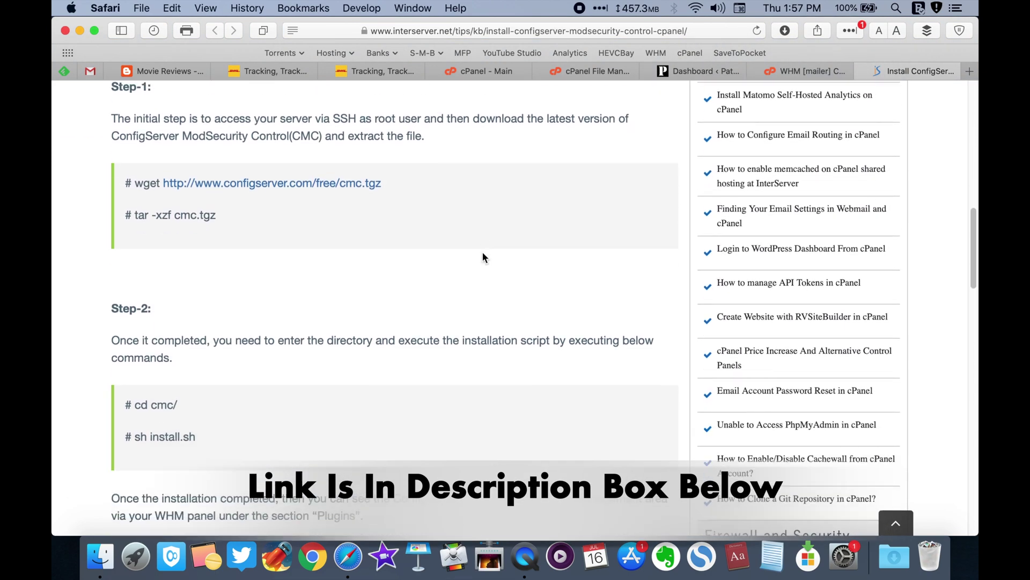
pyautogui.scroll(-20, 483, 256)
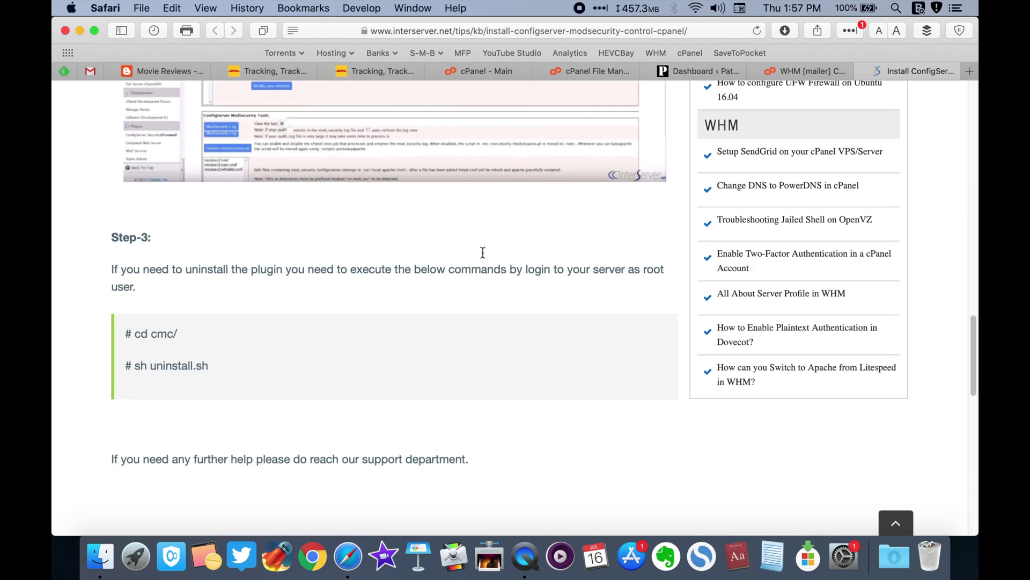
pyautogui.hotkey('ctrl', 'shift', 'Tab')
pyautogui.scroll(-20, 517, 373)
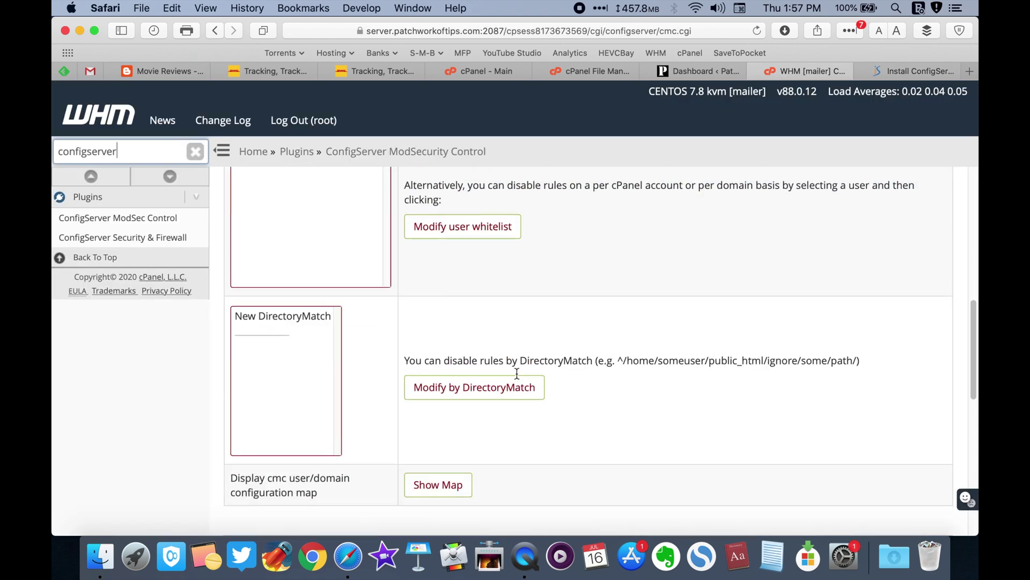
# Open modsec/modsec2.user.conf and review its allow rules for Google, MSN, Yahoo, Yandex and Baidu bots.
pyautogui.scroll(-10, 517, 373)
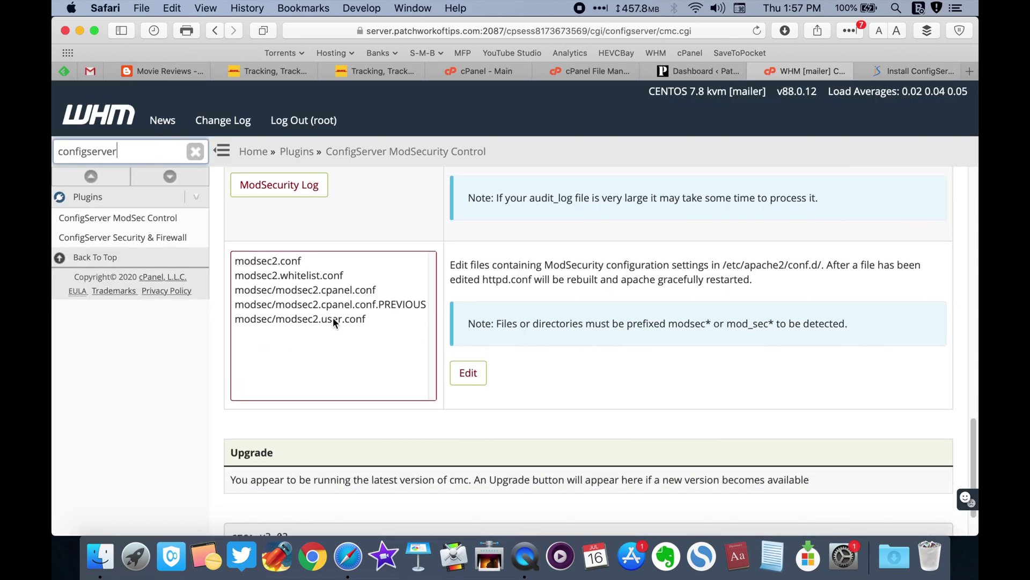
pyautogui.click(313, 319)
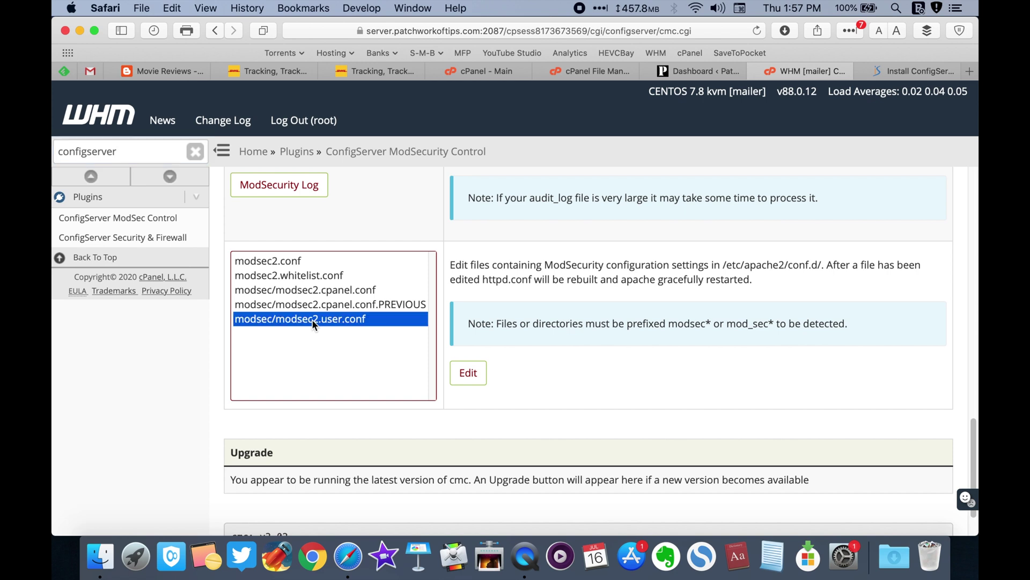
pyautogui.click(468, 373)
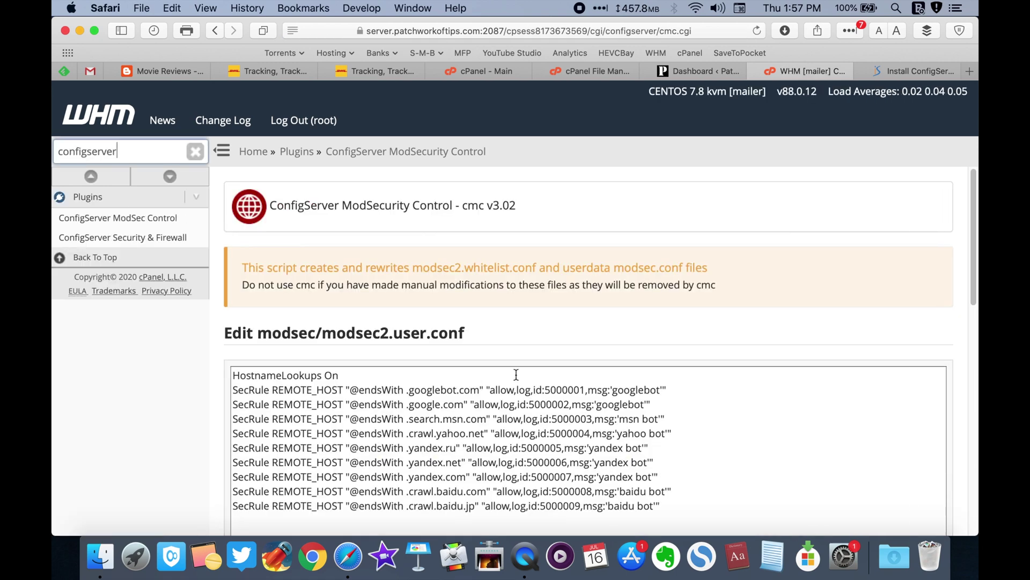
pyautogui.scroll(-5, 907, 323)
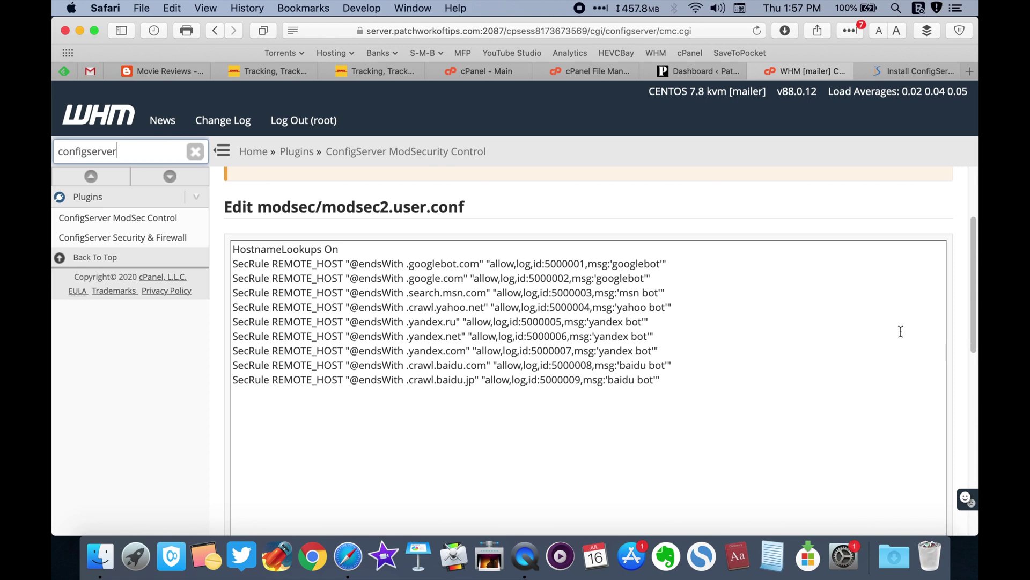
pyautogui.scroll(-5, 965, 360)
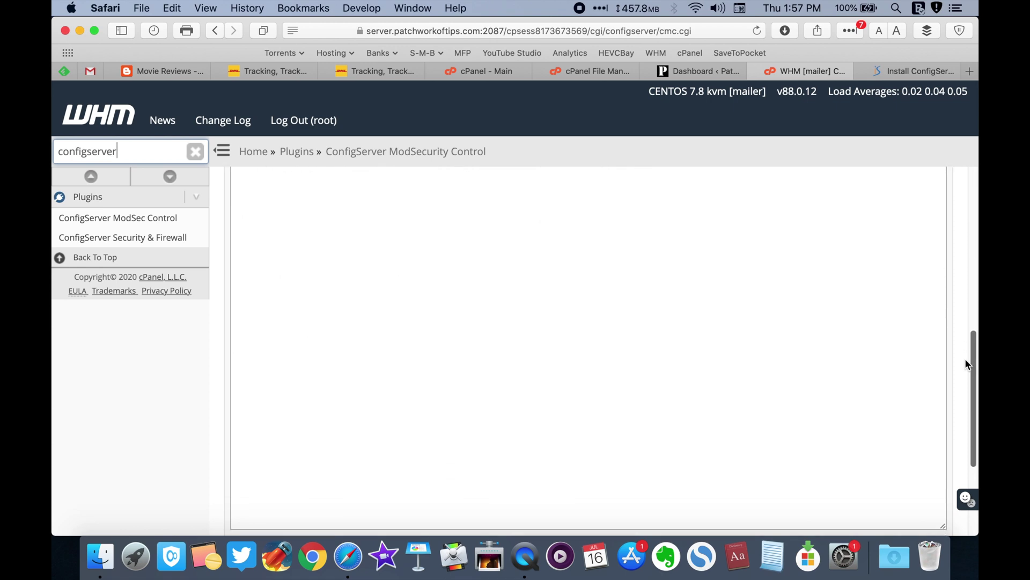
pyautogui.scroll(-5, 965, 358)
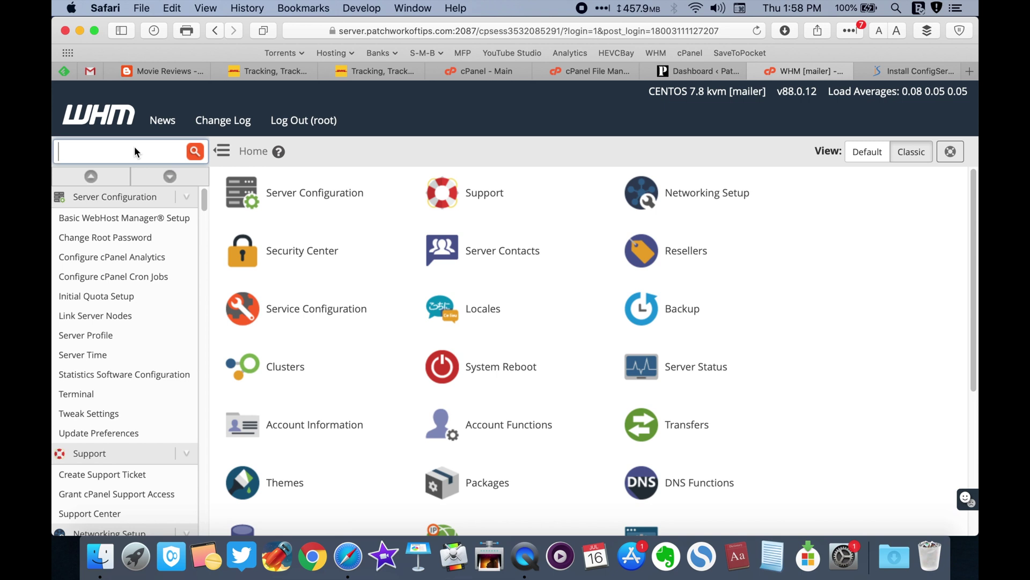
# Search 'modsec', open the ModSecurity Tools hits list, and collapse an allowed msn bot hit.
pyautogui.write('modes')
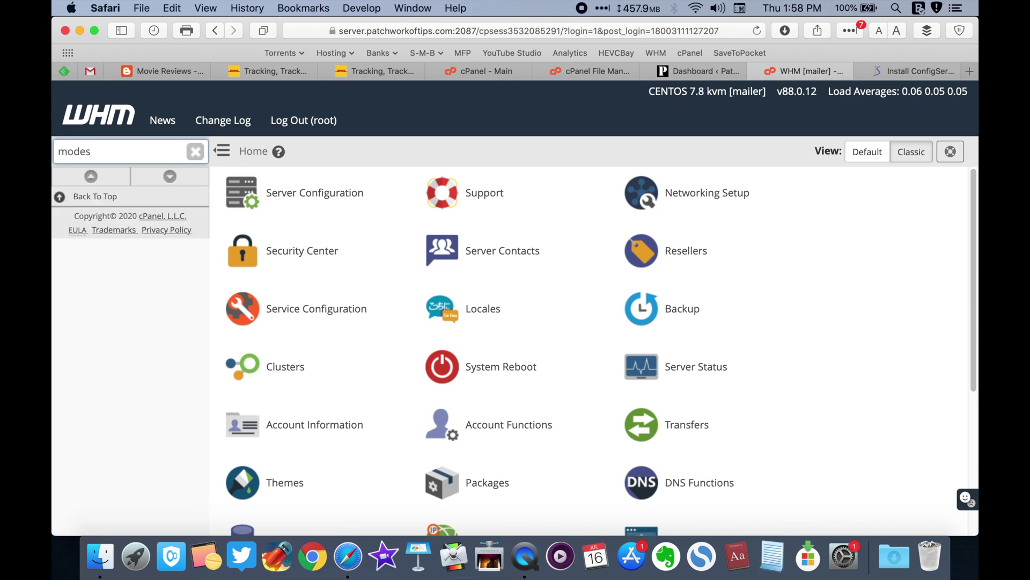
pyautogui.press('BackSpace')
pyautogui.press('BackSpace')
pyautogui.write('se')
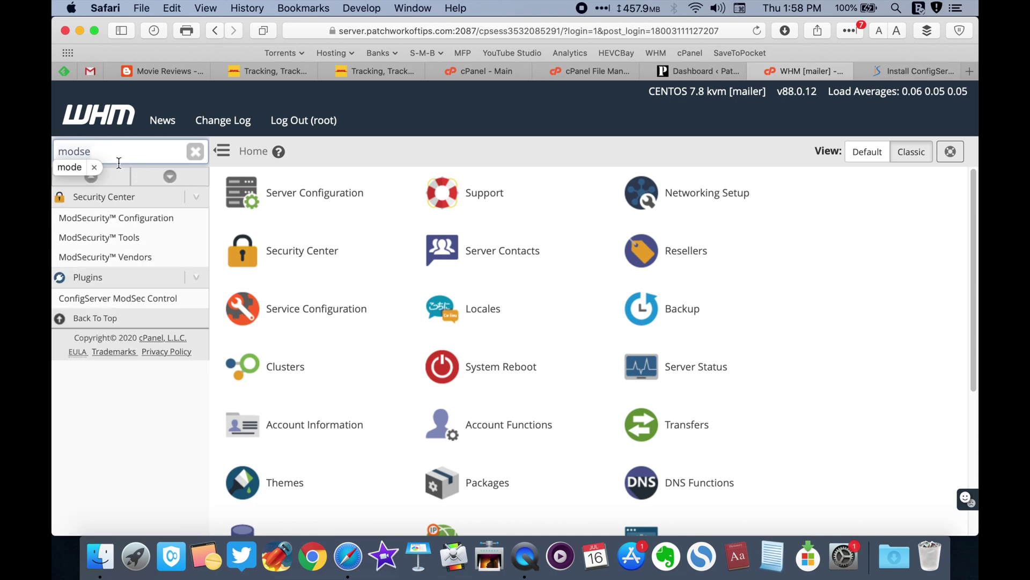
pyautogui.write('c')
pyautogui.click(111, 240)
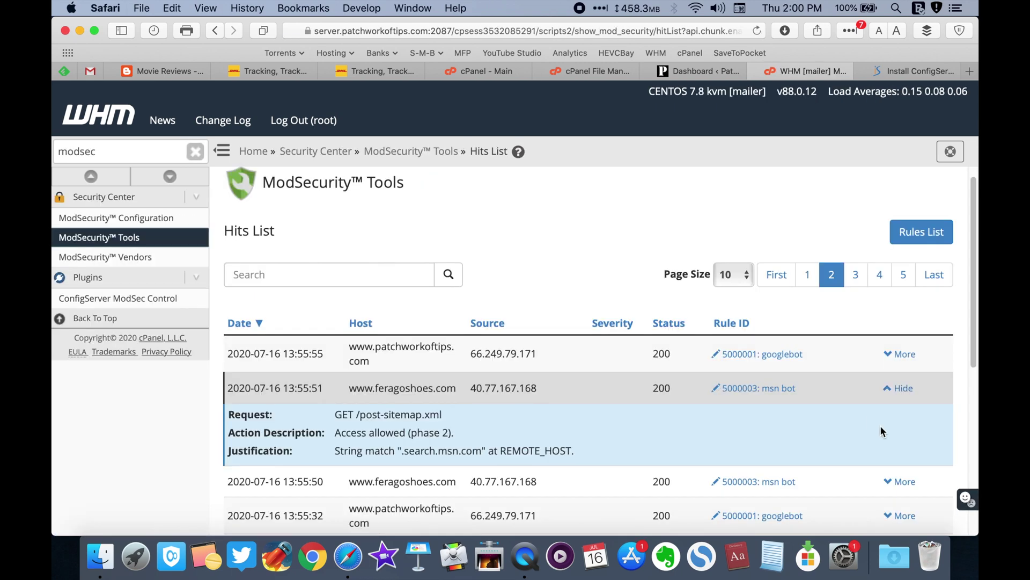
pyautogui.click(893, 388)
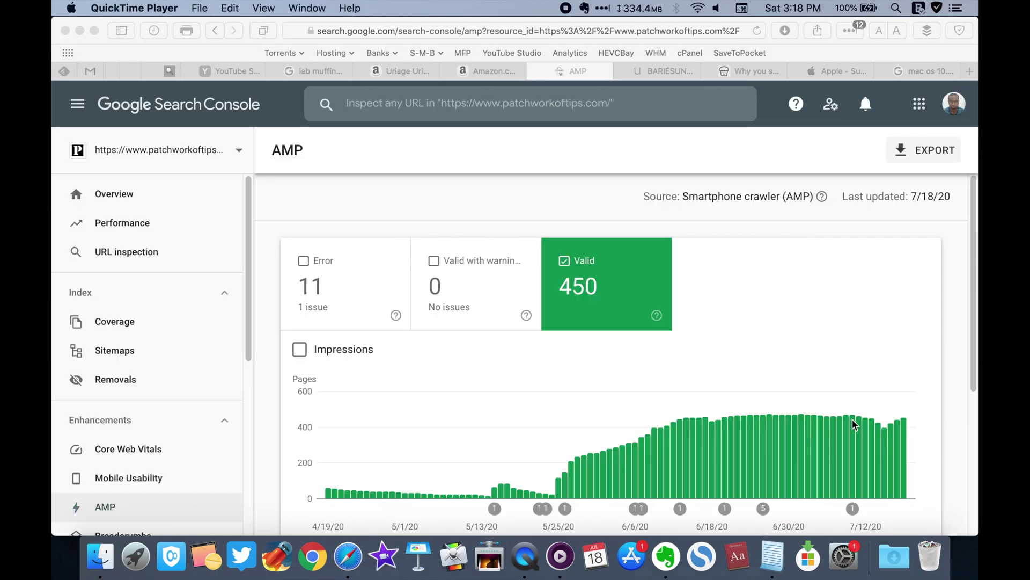
pyautogui.click(932, 388)
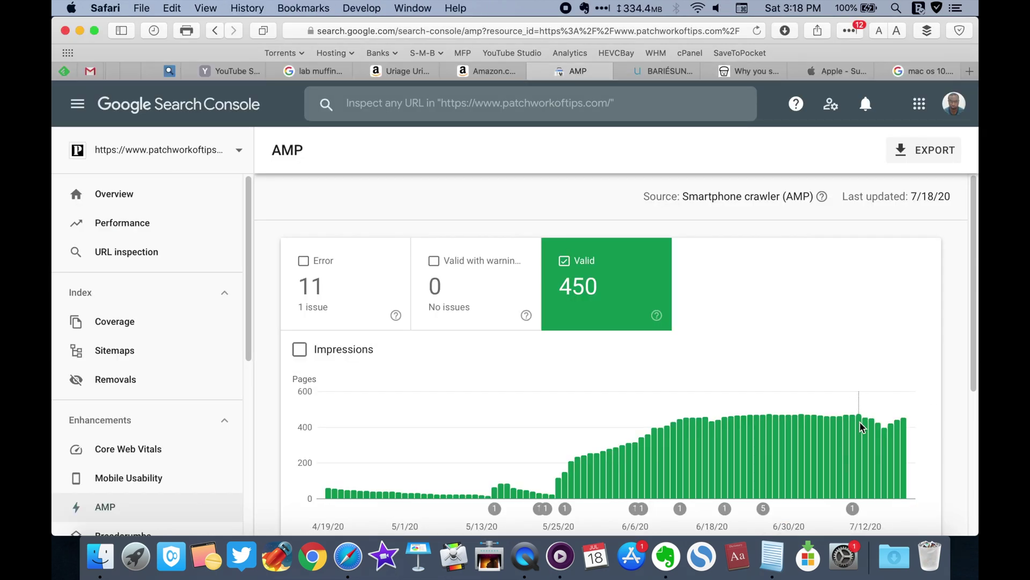
pyautogui.moveTo(868, 427)
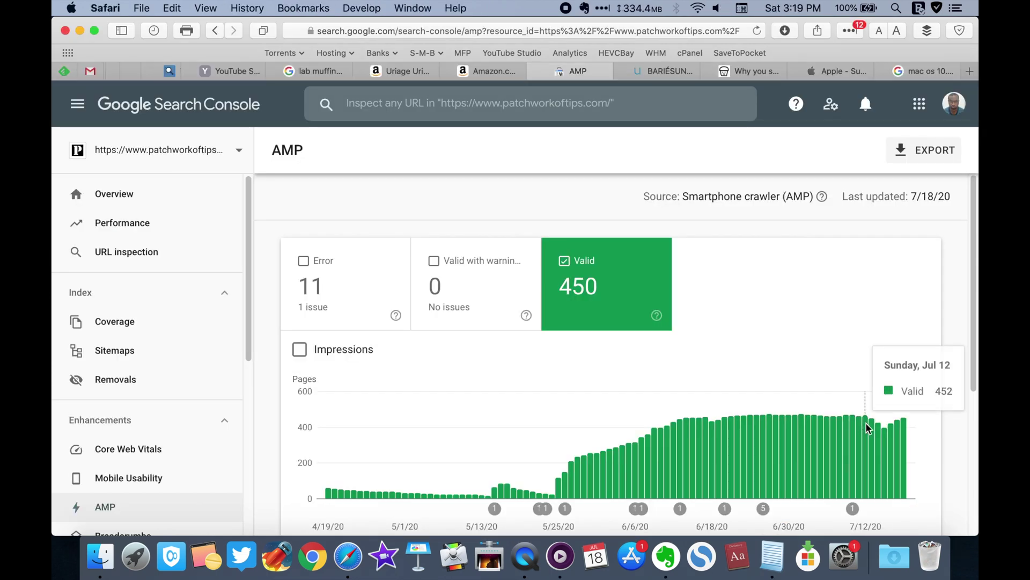